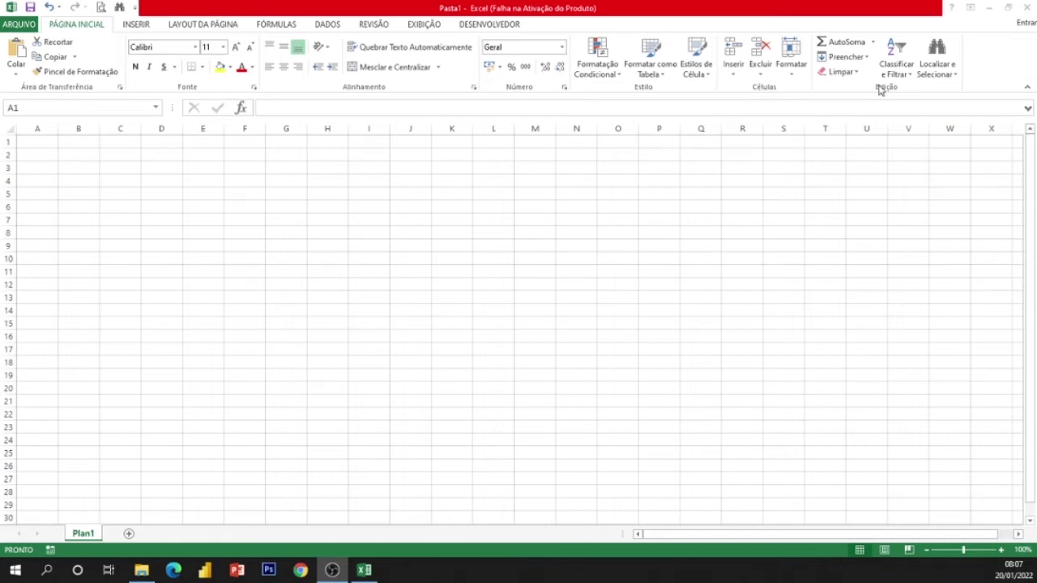
# Display the Insert commands and enlarge the worksheet view to 190%
pyautogui.click(74, 26)
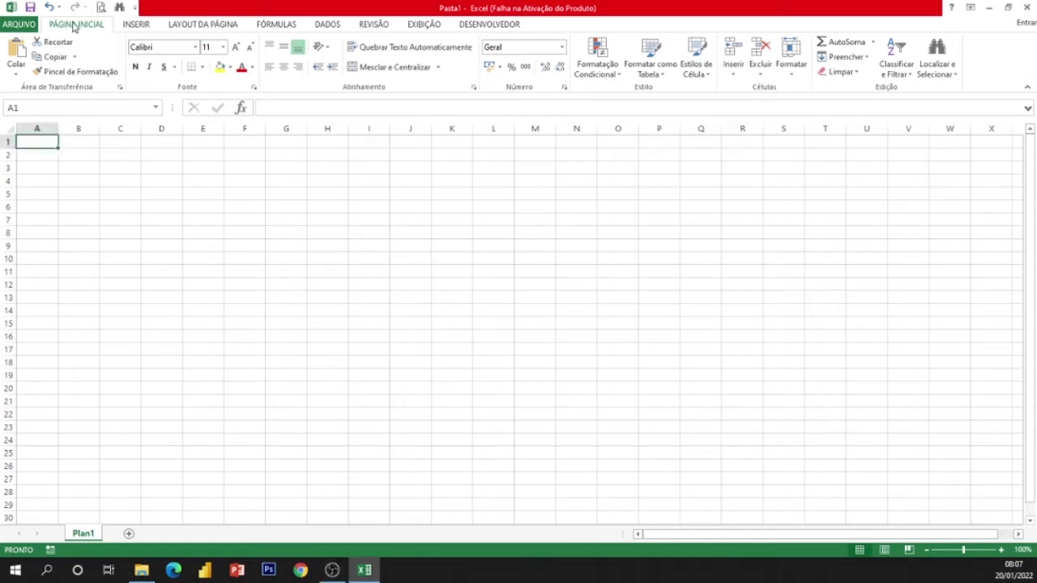
pyautogui.click(137, 26)
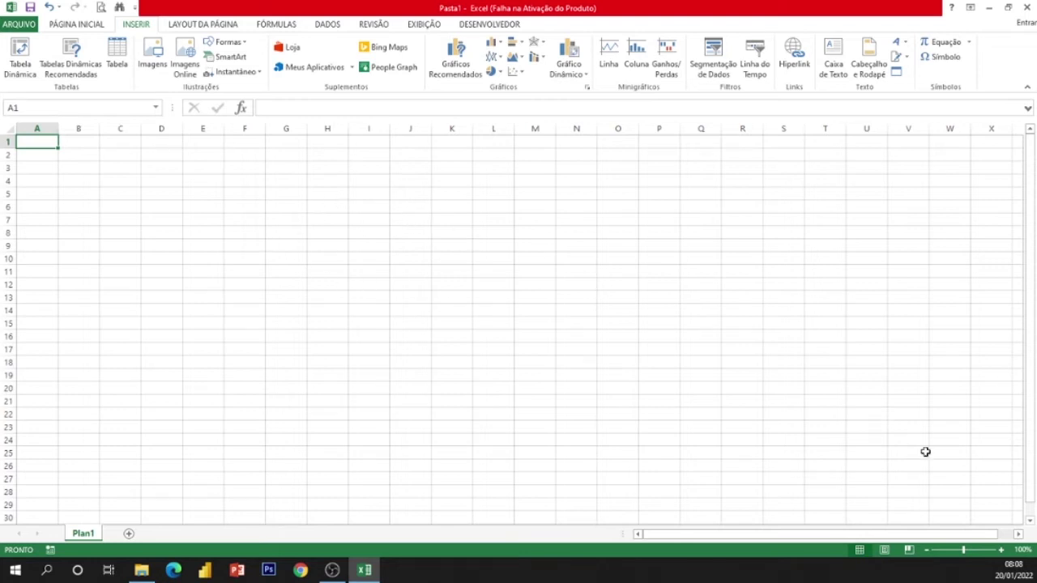
pyautogui.click(1004, 553)
pyautogui.click(1003, 553)
pyautogui.click(1003, 552)
pyautogui.click(1004, 553)
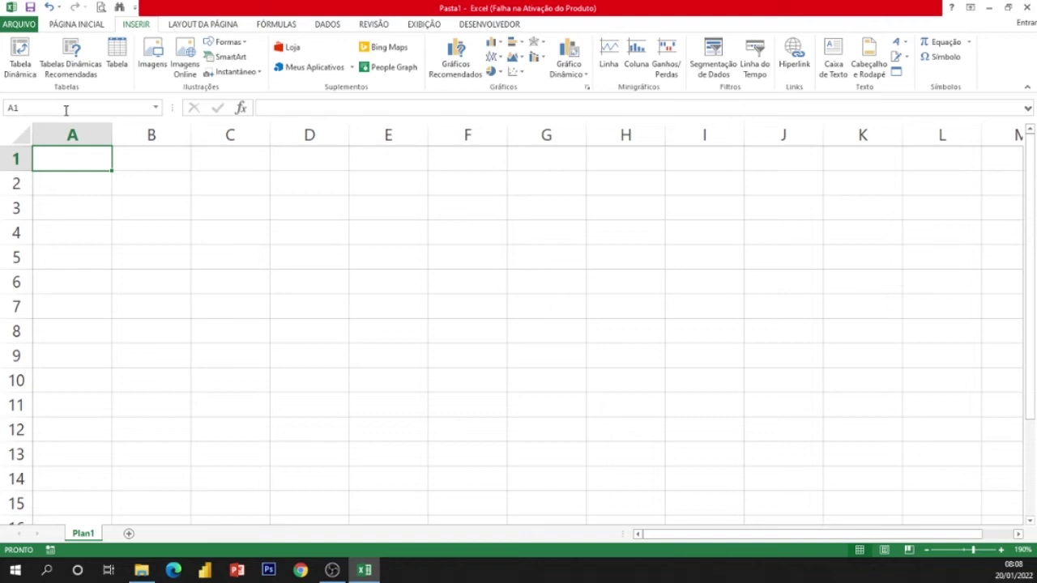
# Select individual cells across the sheet, including G5, I4, A1, F6 and E6, to examine their cell references
pyautogui.click(531, 260)
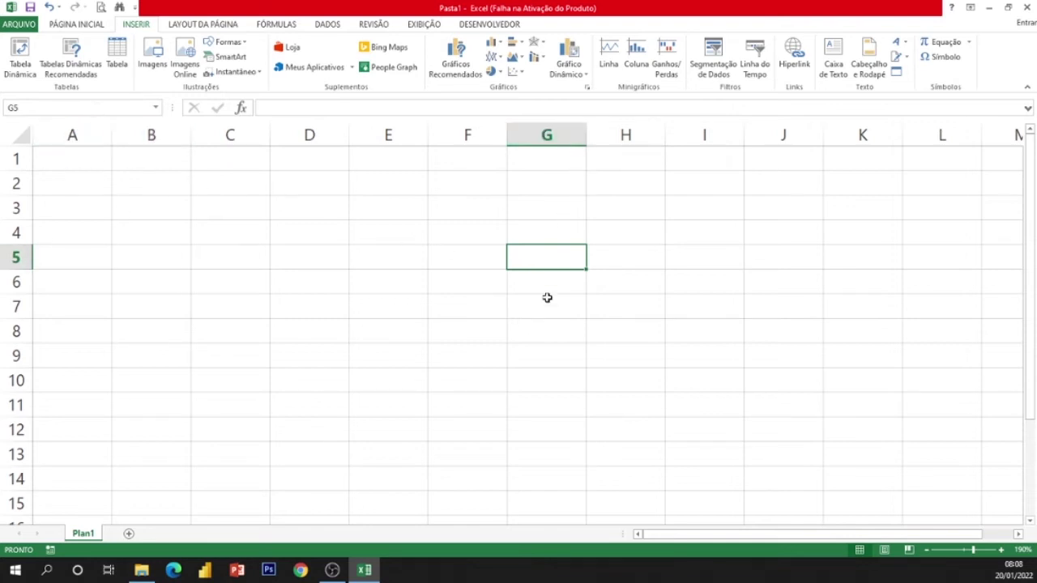
pyautogui.click(456, 328)
pyautogui.click(715, 227)
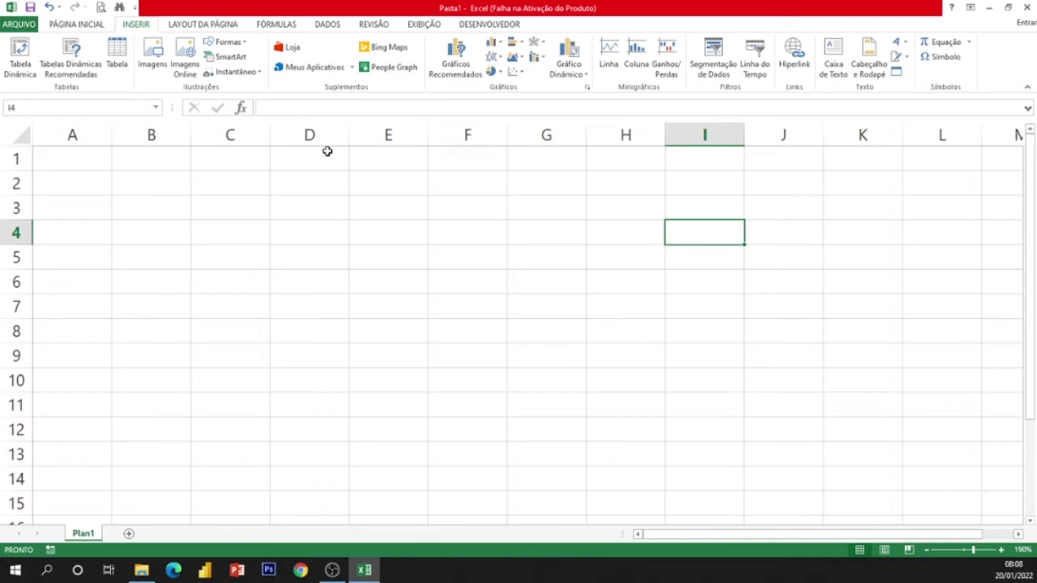
pyautogui.click(72, 158)
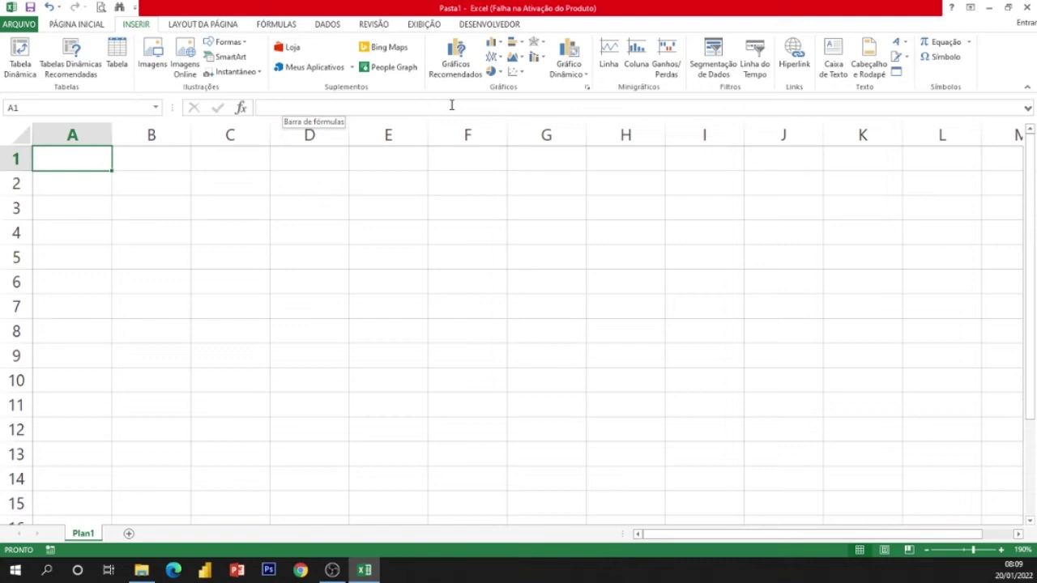
pyautogui.click(490, 287)
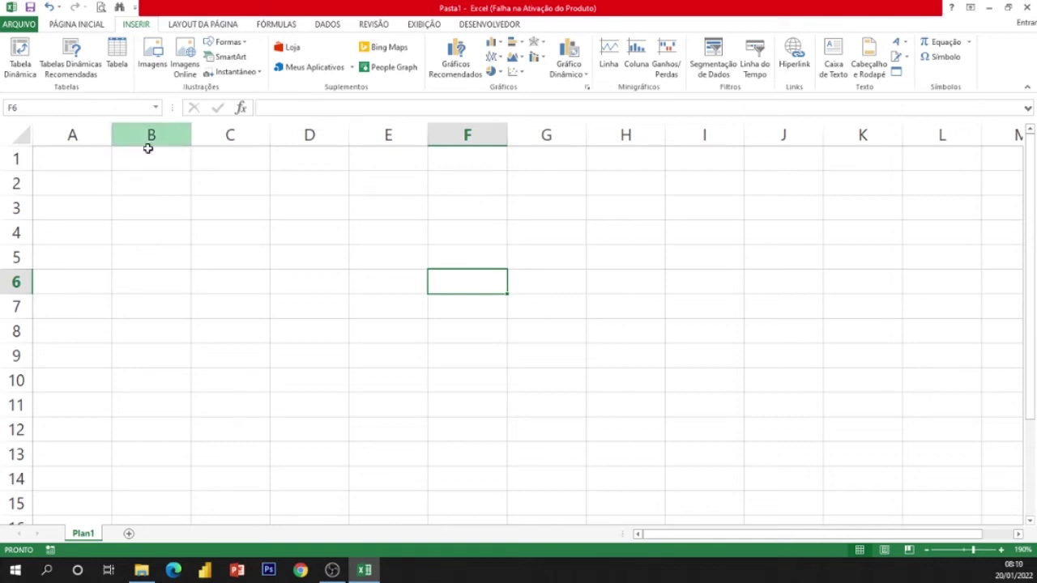
pyautogui.click(98, 160)
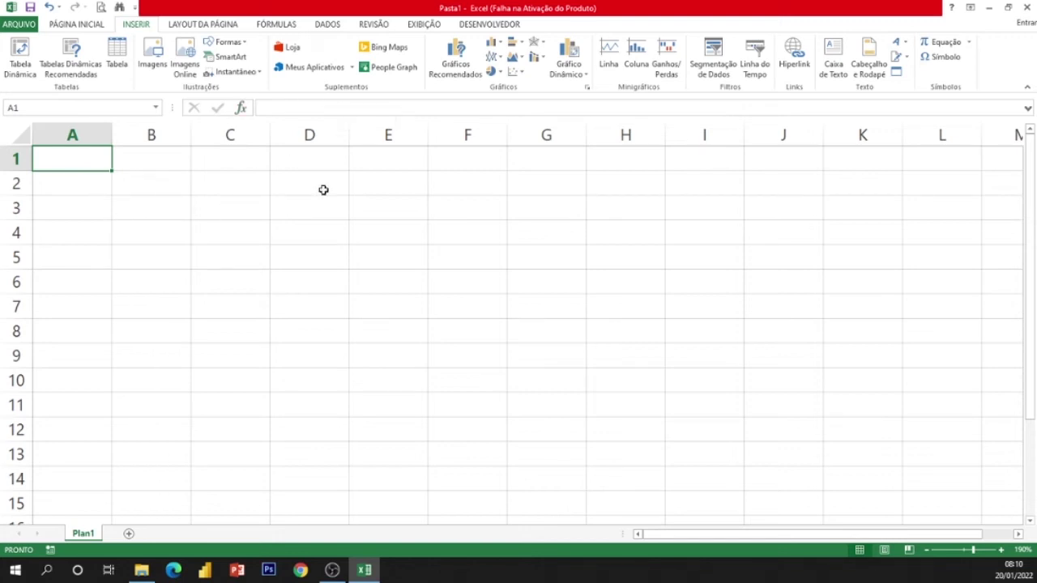
pyautogui.click(378, 281)
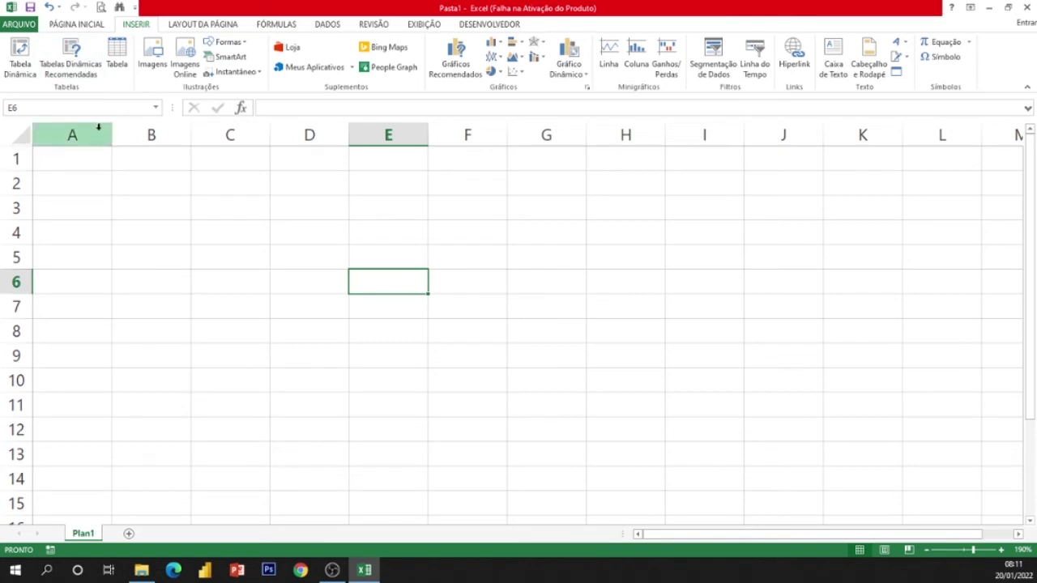
# Select the entire worksheet to check its row and column dimensions, and return to cell A1
pyautogui.click(16, 132)
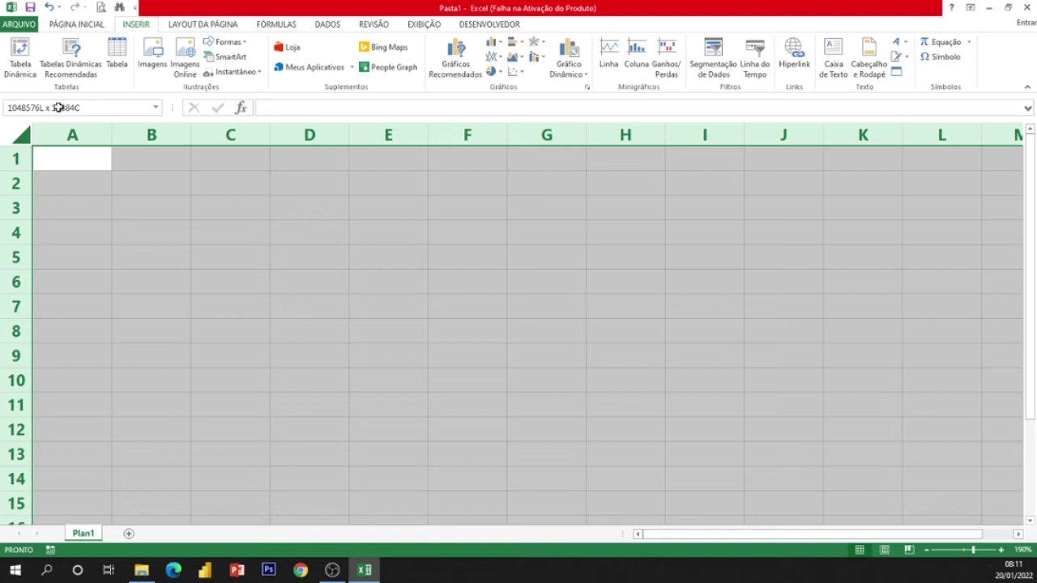
pyautogui.moveTo(58, 108); pyautogui.dragTo(66, 158)
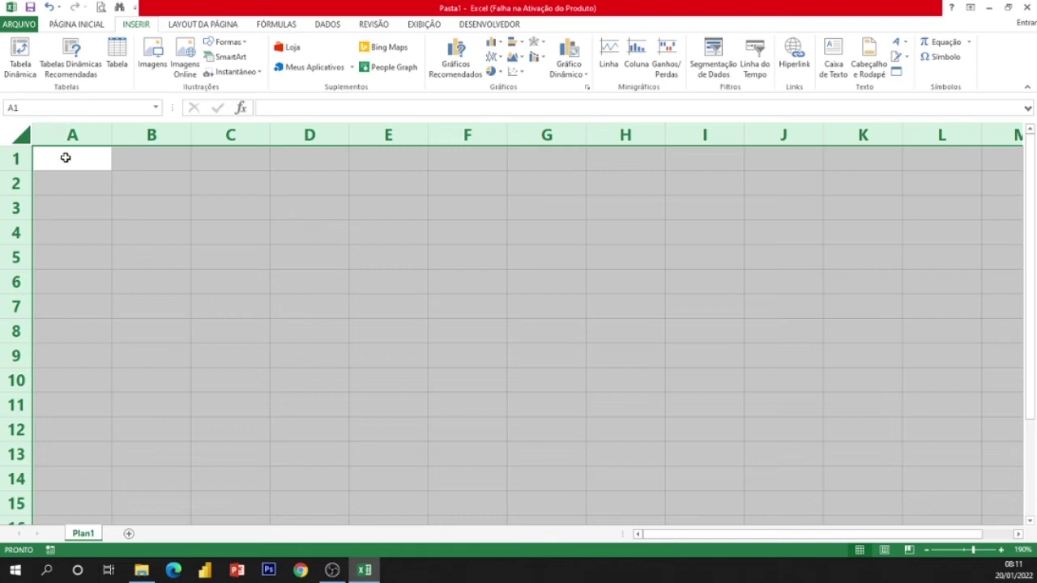
pyautogui.click(66, 158)
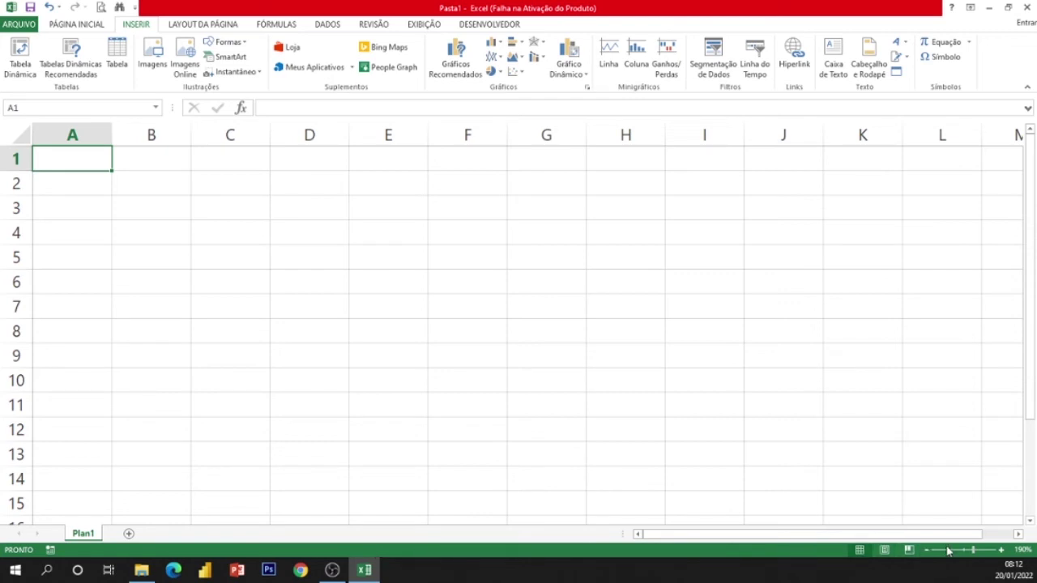
# Magnify the worksheet view to 350%
pyautogui.click(1003, 553)
pyautogui.click(1002, 553)
pyautogui.click(1002, 552)
pyautogui.click(1002, 553)
pyautogui.click(1003, 553)
pyautogui.click(1002, 553)
pyautogui.click(1002, 553)
pyautogui.click(1003, 553)
pyautogui.click(1003, 553)
pyautogui.click(1002, 552)
pyautogui.click(1002, 553)
pyautogui.click(1002, 553)
pyautogui.click(1003, 553)
pyautogui.click(1002, 553)
pyautogui.click(1002, 553)
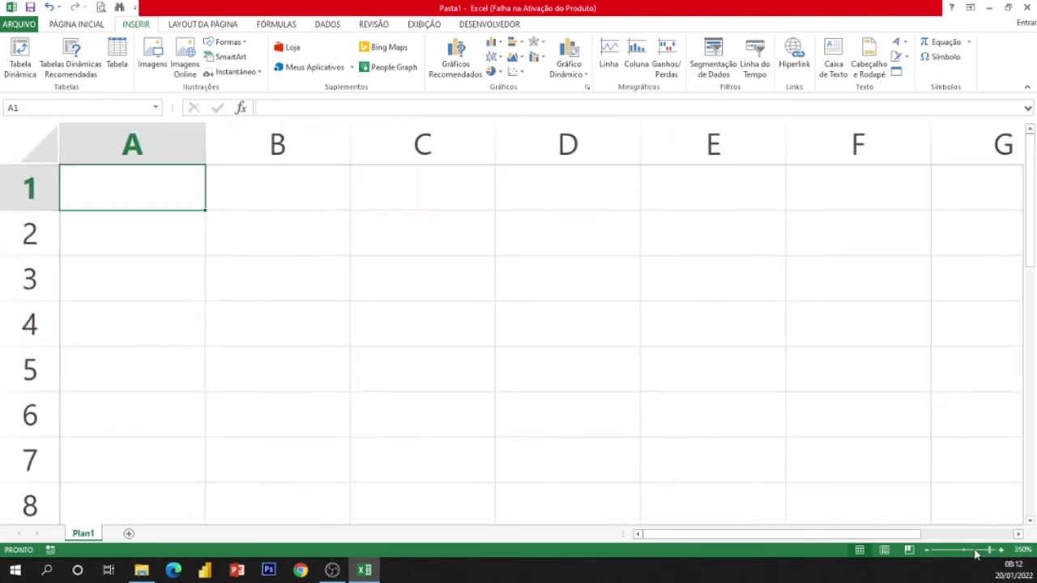
# Reduce the worksheet magnification to 280%
pyautogui.click(929, 552)
pyautogui.click(929, 552)
pyautogui.click(928, 552)
pyautogui.click(928, 551)
pyautogui.click(929, 552)
pyautogui.click(929, 552)
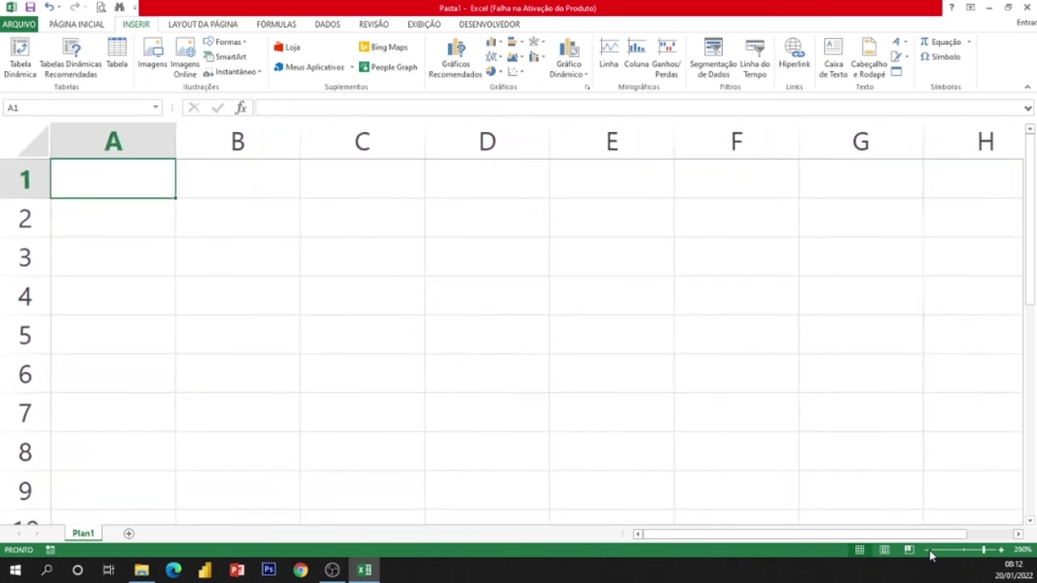
pyautogui.click(929, 552)
pyautogui.click(928, 551)
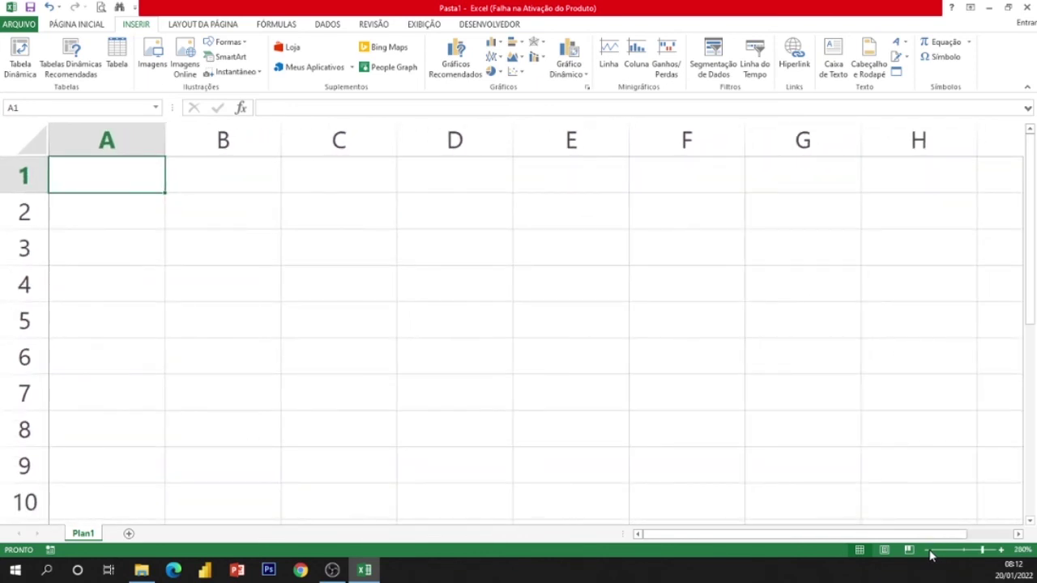